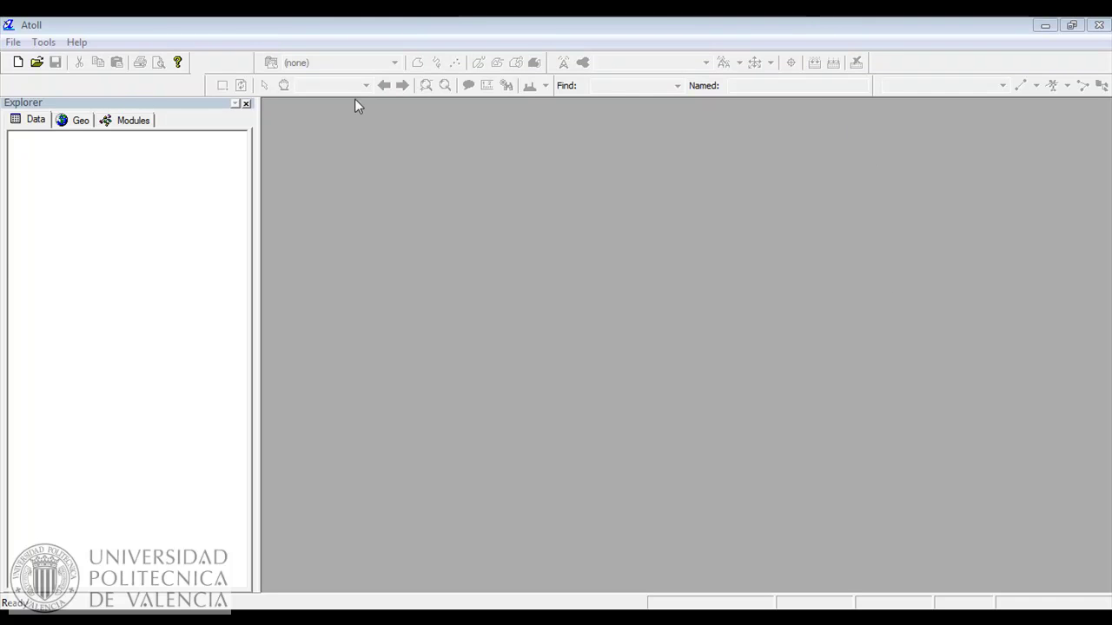
- Create a new project from the WiMAX 802.16d document template
left_click(14, 43)
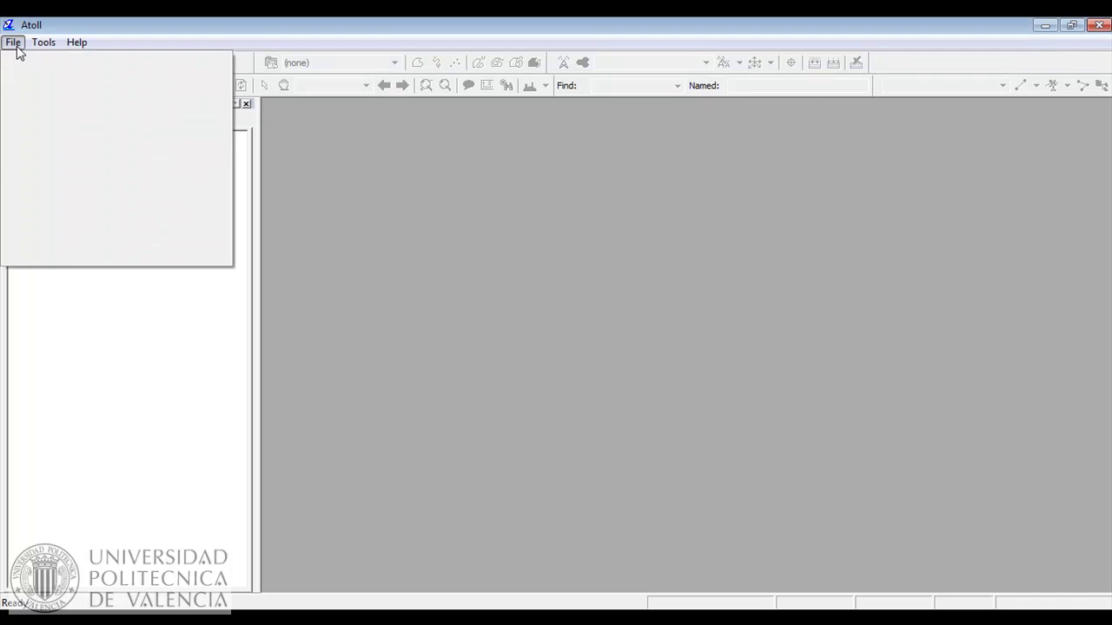
mouse_move(27, 62)
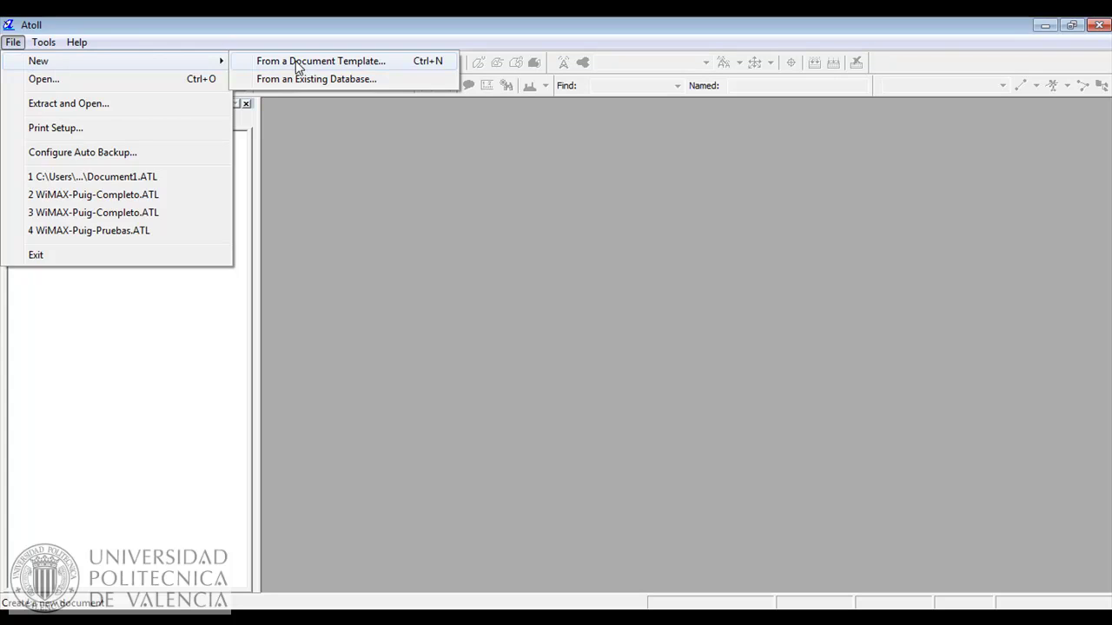
left_click(298, 64)
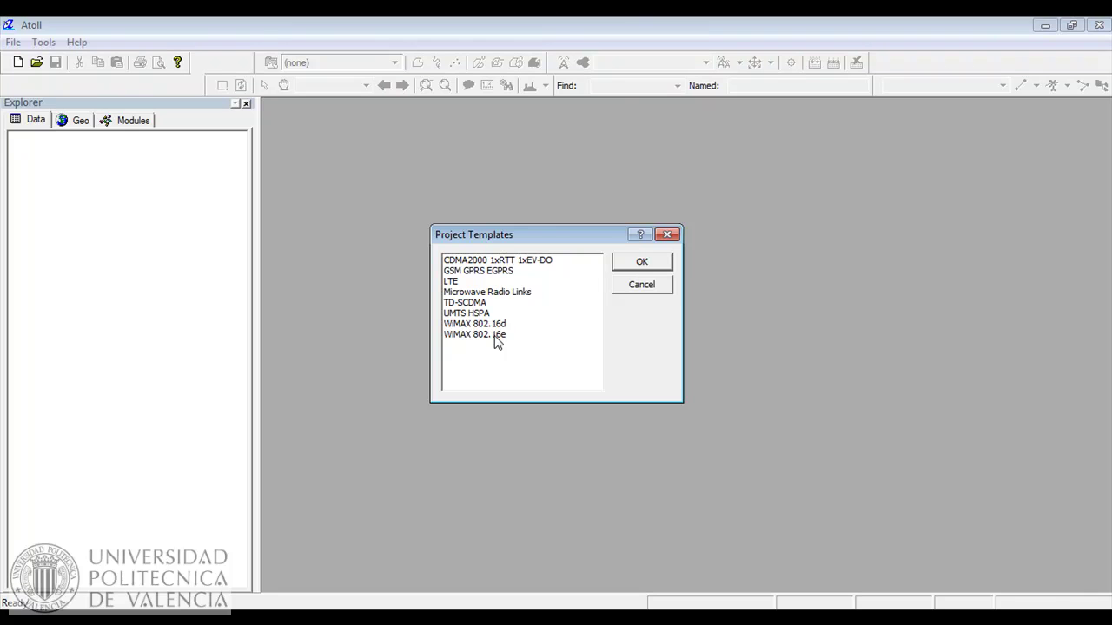
left_click(500, 324)
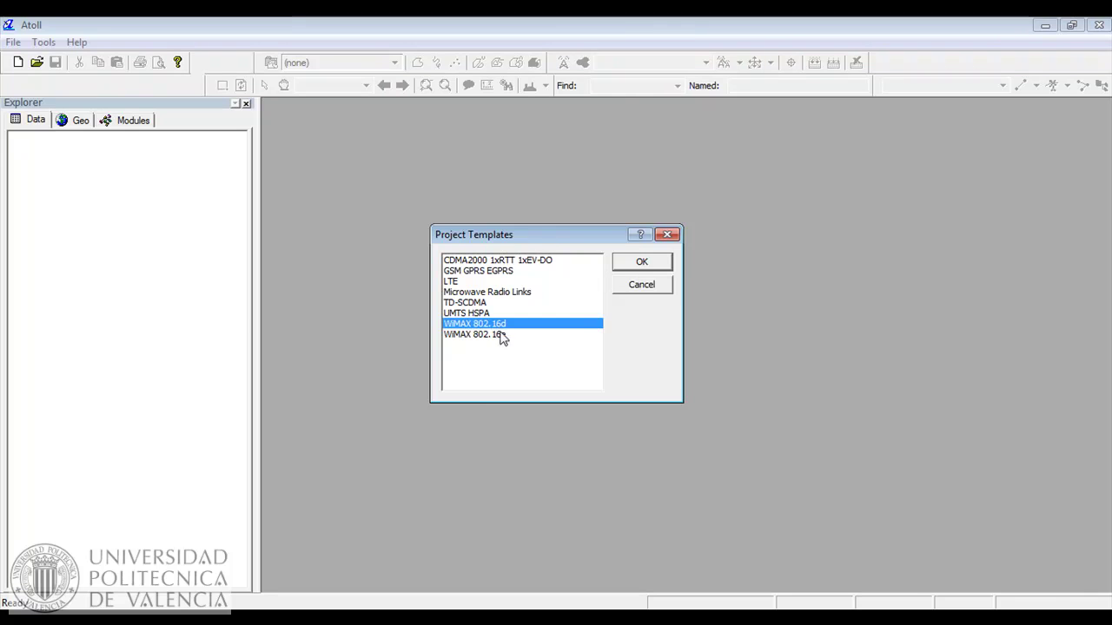
left_click(663, 262)
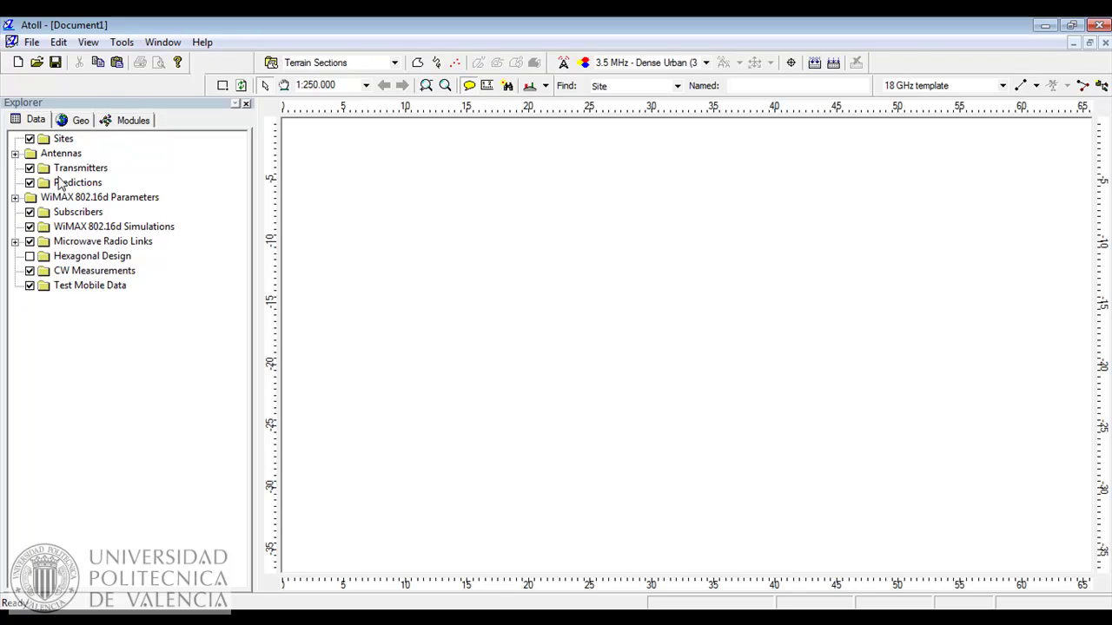
- Look through the project's geographic data folders and expand the propagation models and smart antenna models
left_click(80, 121)
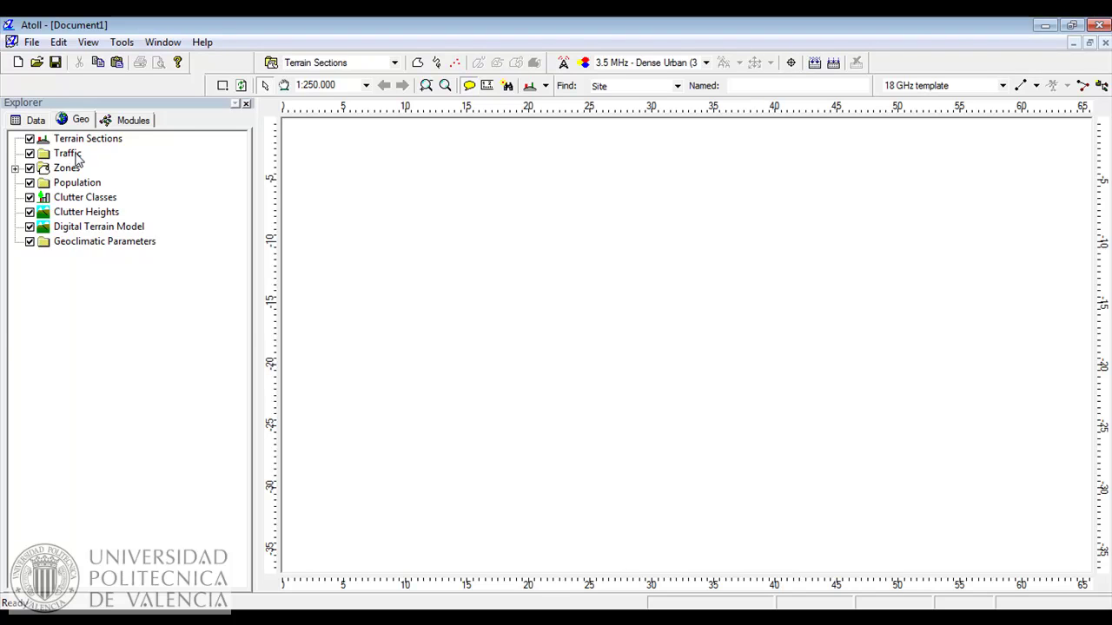
left_click(126, 122)
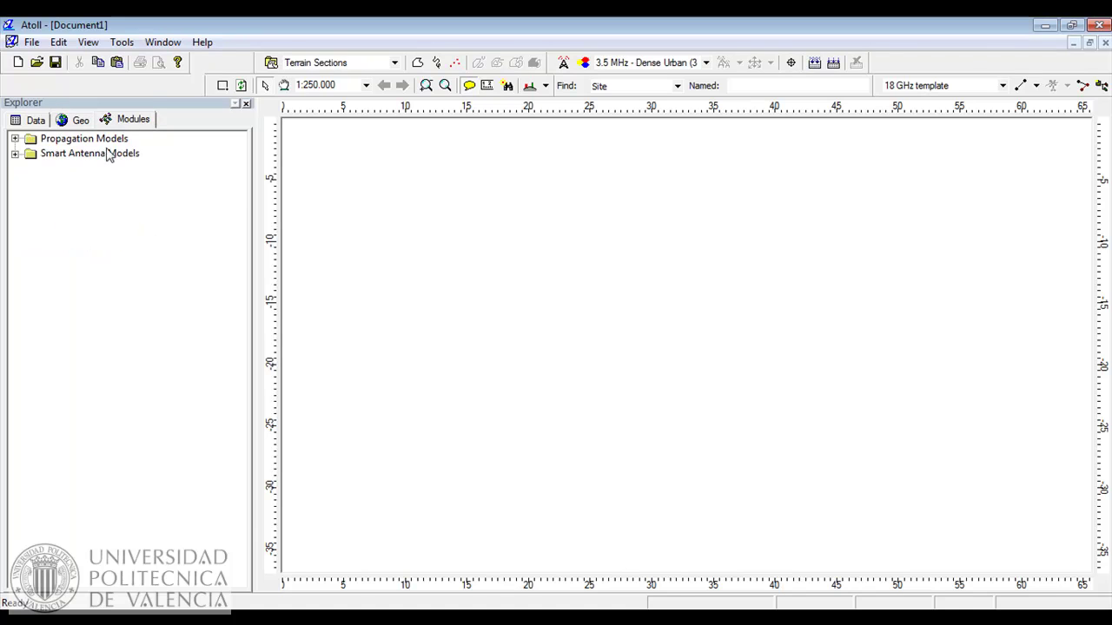
left_click(16, 139)
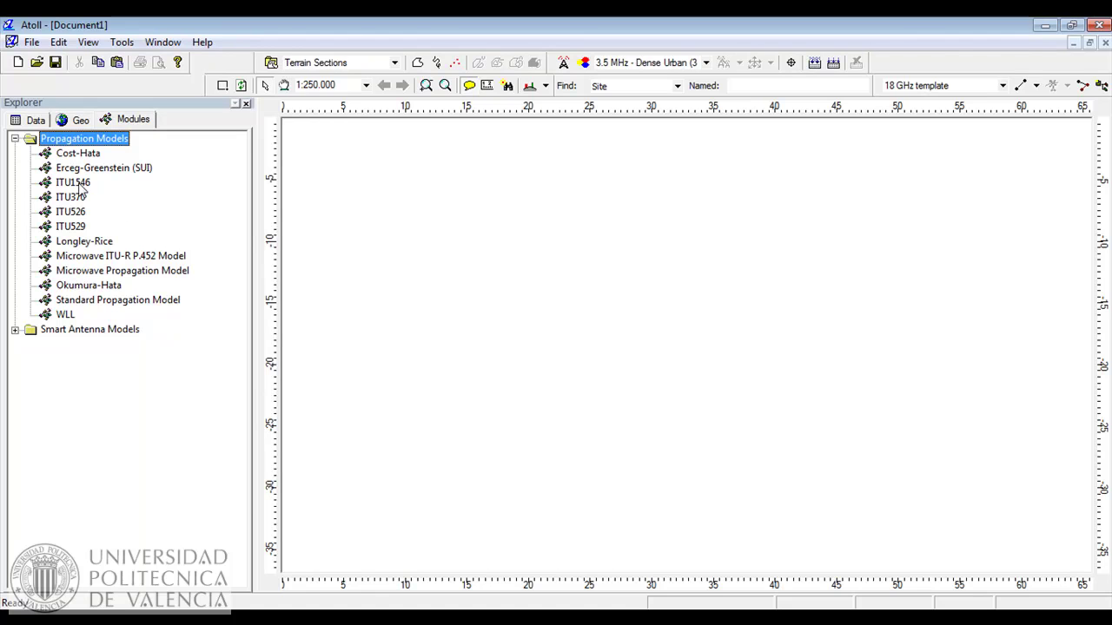
left_click(15, 330)
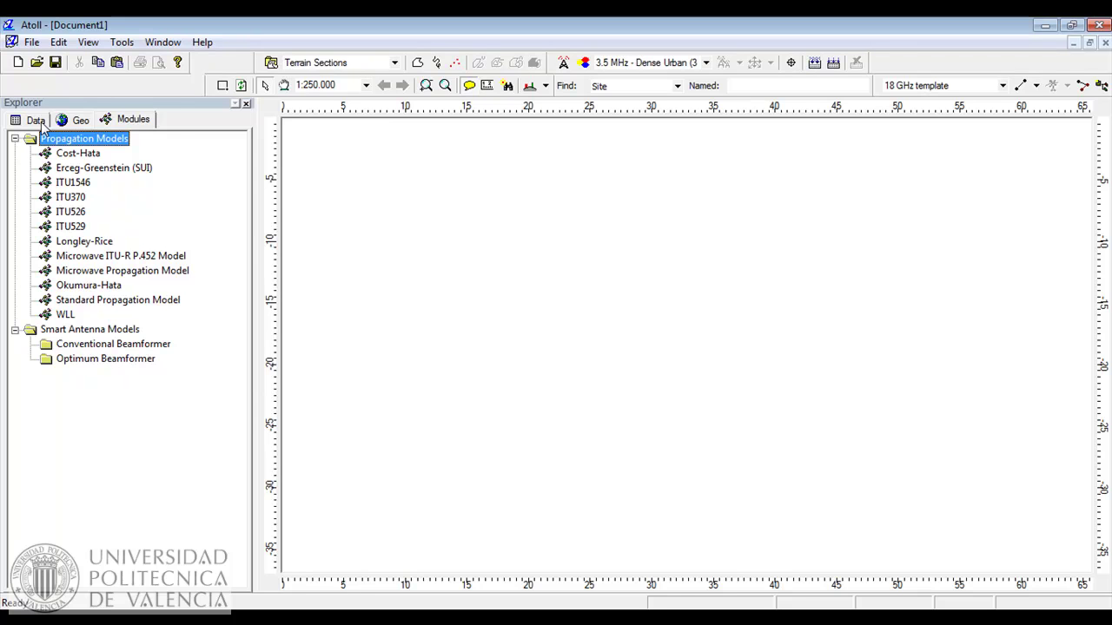
- Import the terrain file terreno_200m.img from the desktop as Altitudes (DTM) data
left_click(79, 121)
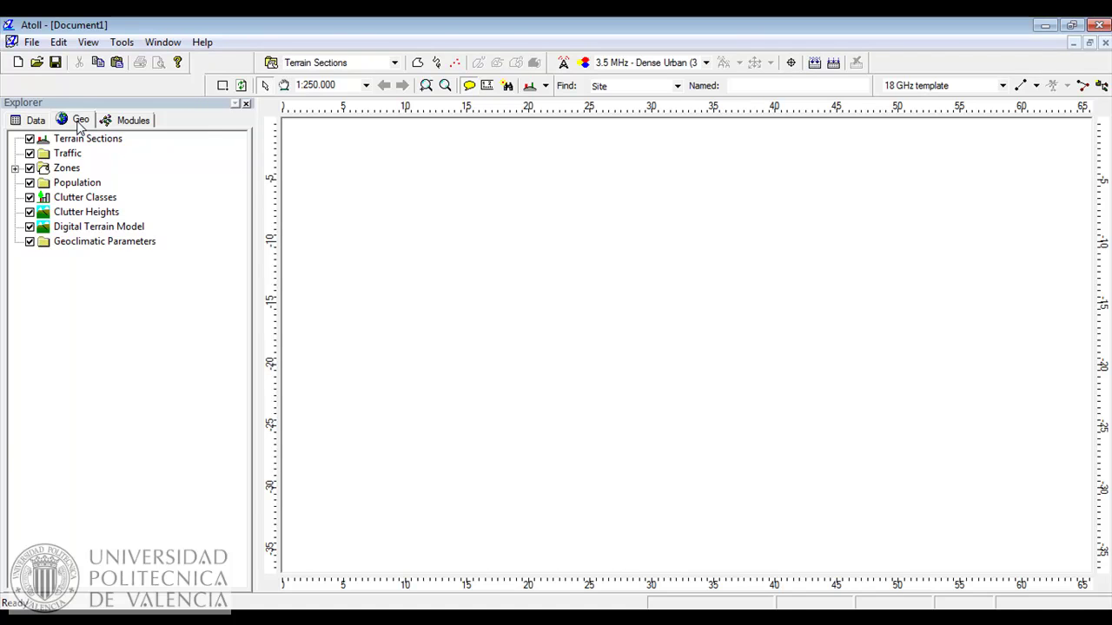
left_click(32, 44)
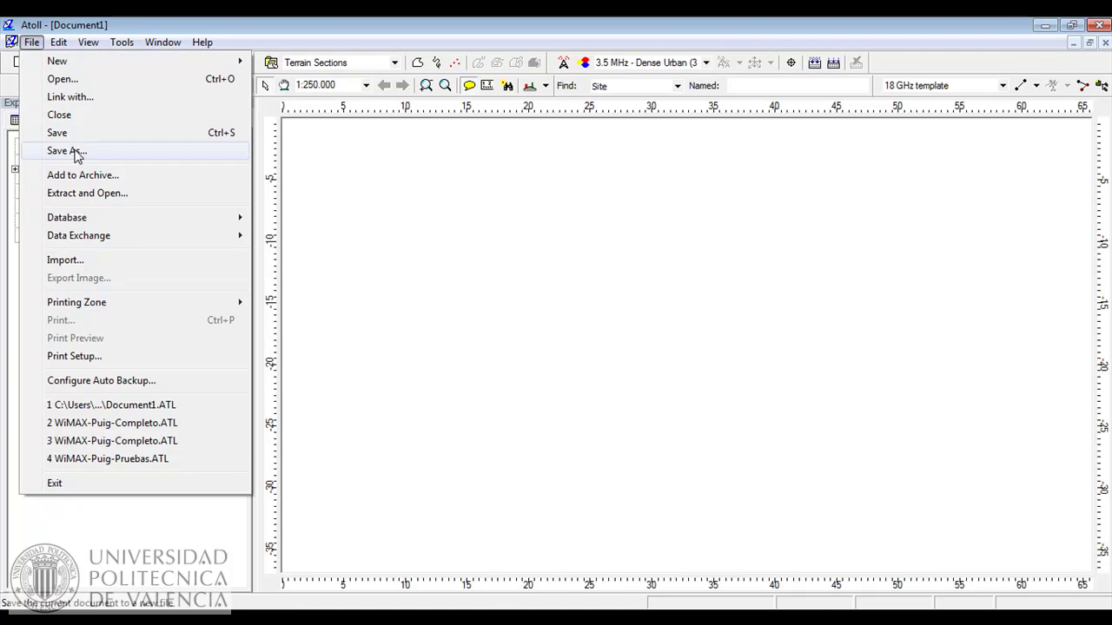
left_click(91, 266)
left_click_drag(771, 221, 765, 393)
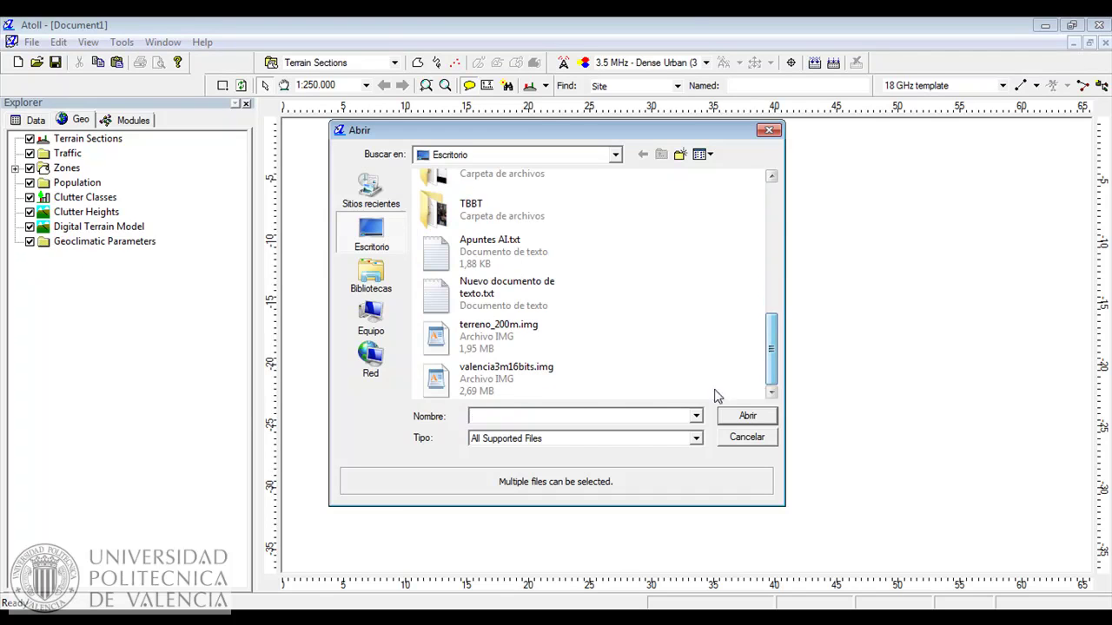
left_click(482, 343)
left_click(753, 422)
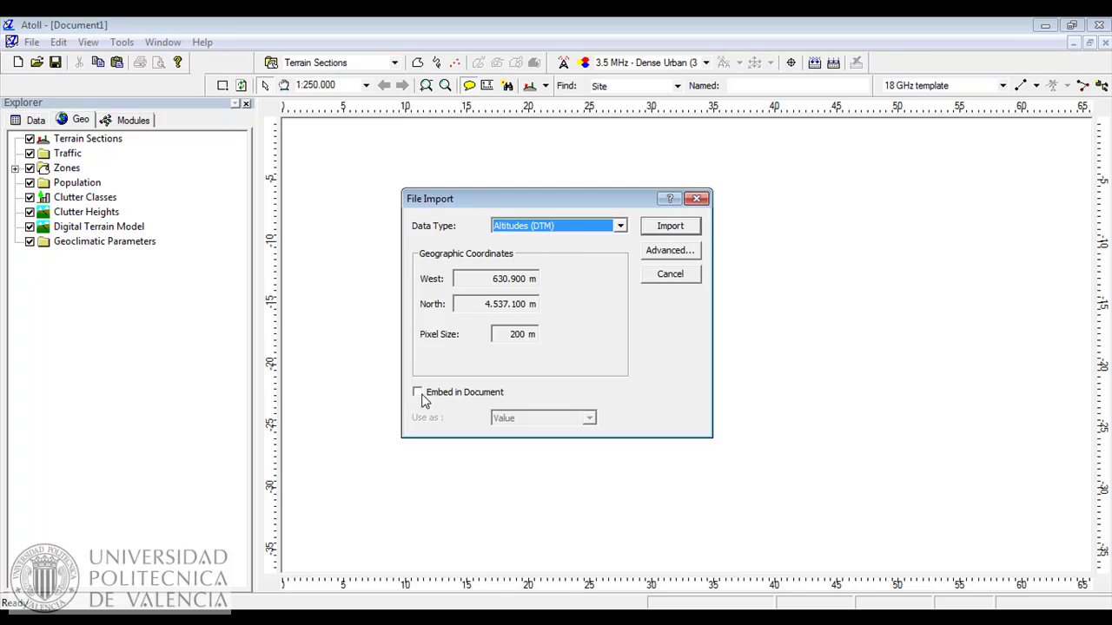
left_click(670, 228)
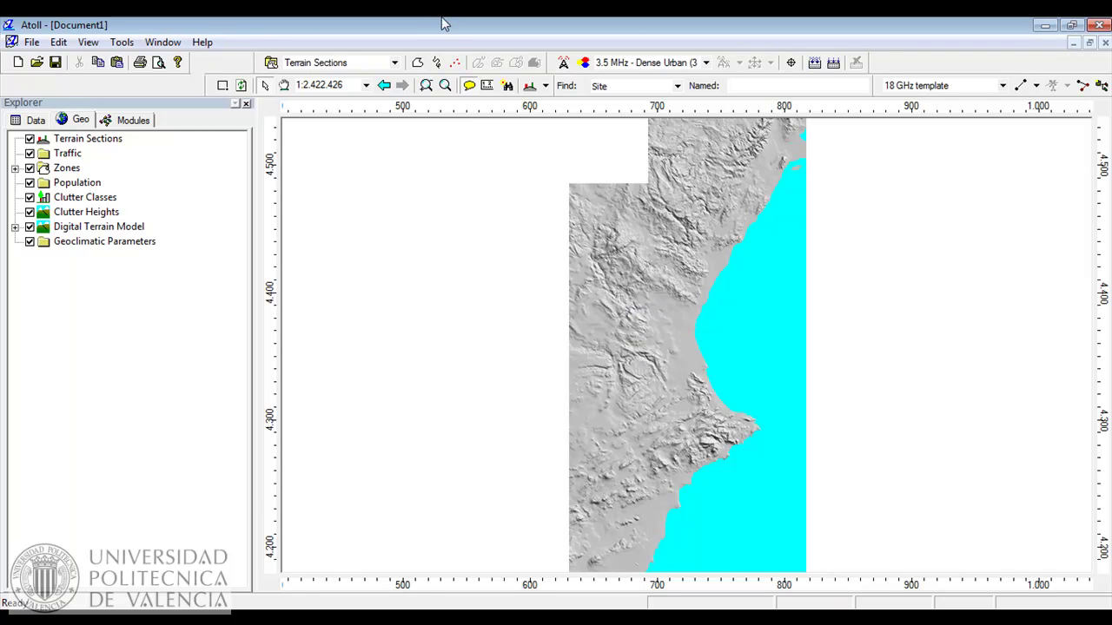
- Import the file valencia3m16bits.img from the desktop with the data type Clutter Heights
left_click(31, 42)
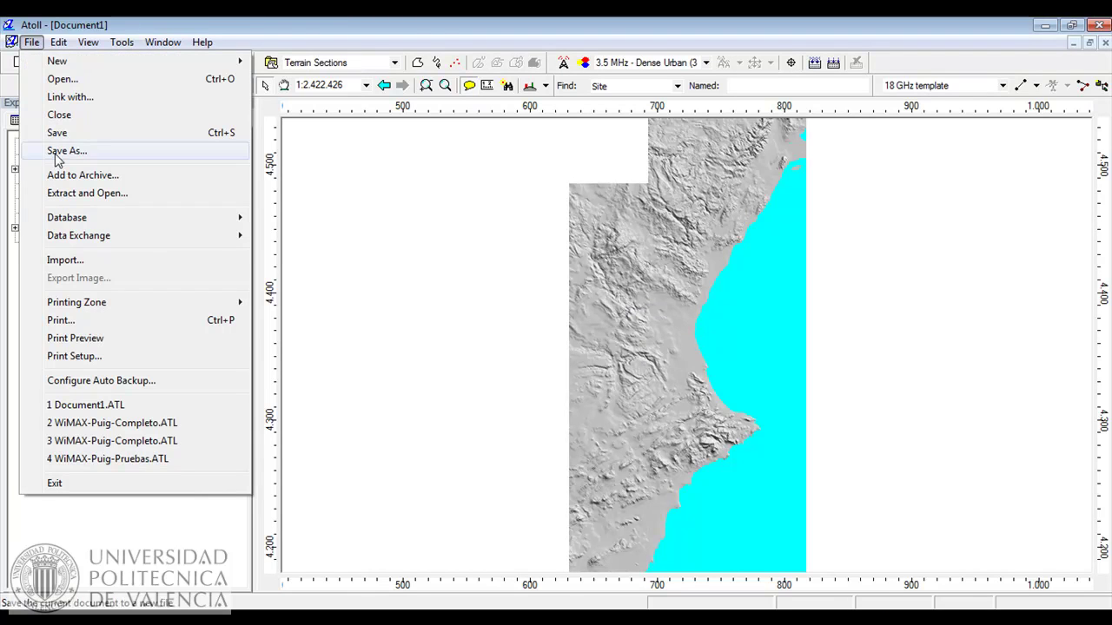
left_click(77, 260)
left_click_drag(771, 256, 770, 385)
left_click(513, 374)
left_click(749, 417)
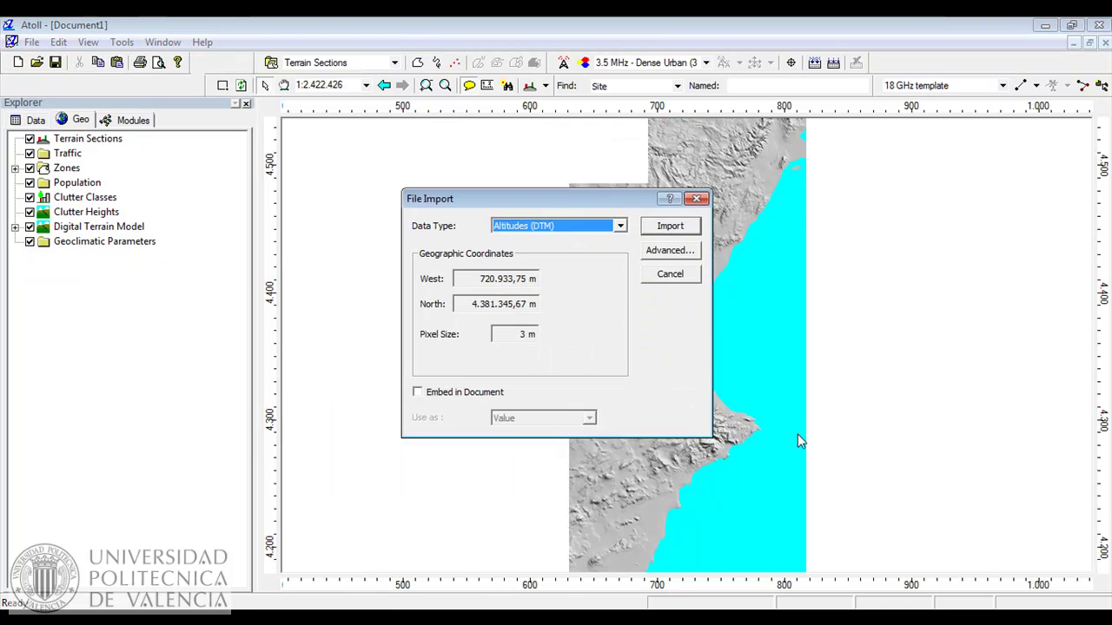
left_click(601, 228)
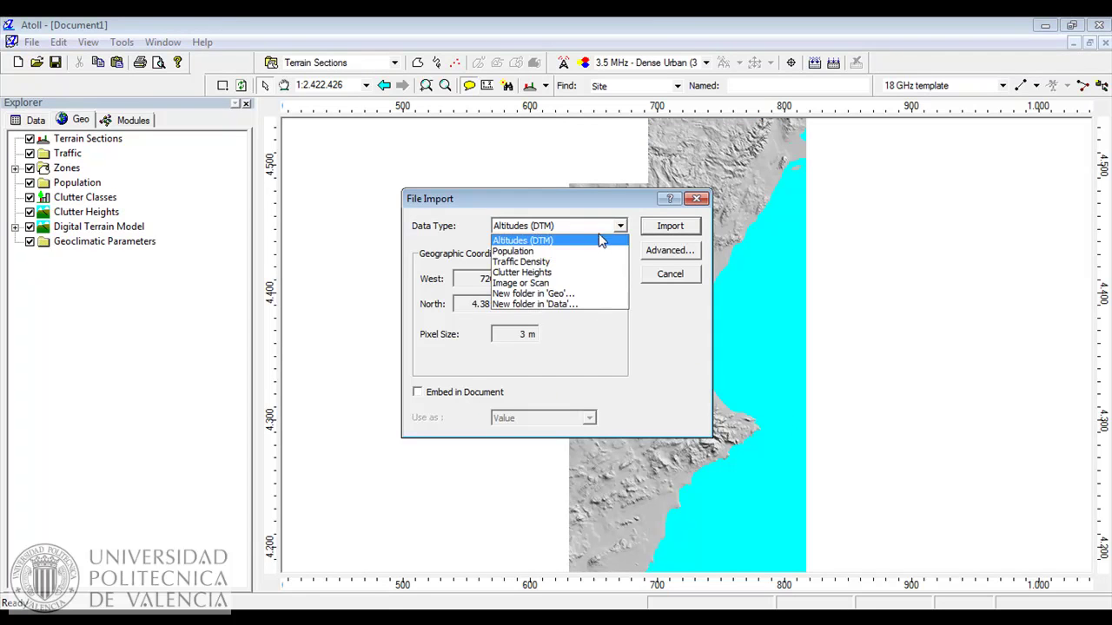
left_click(569, 273)
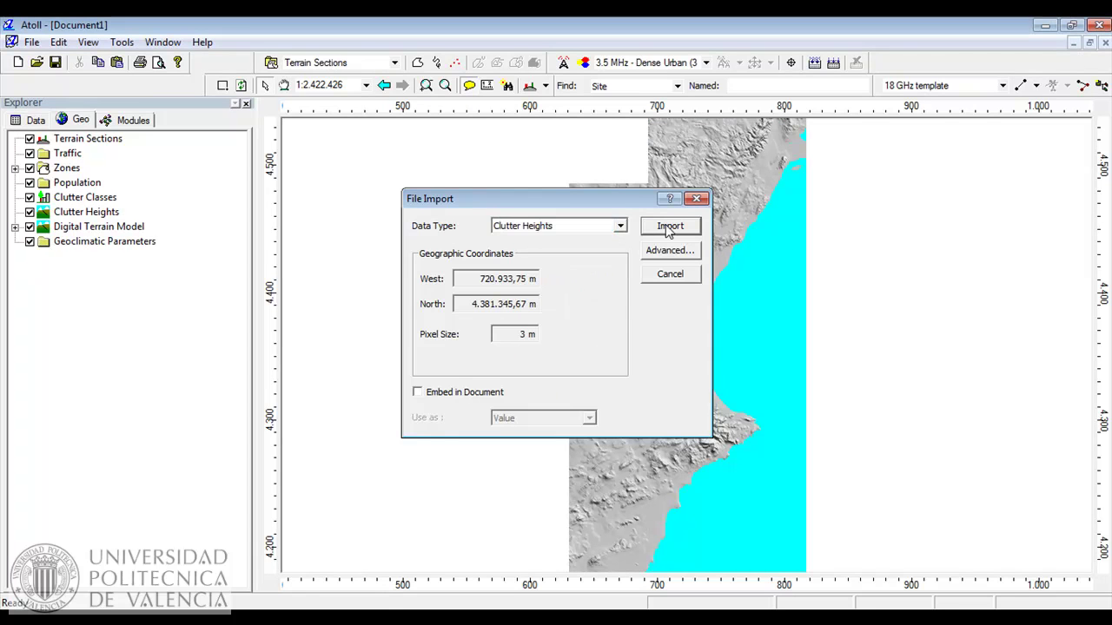
left_click(669, 225)
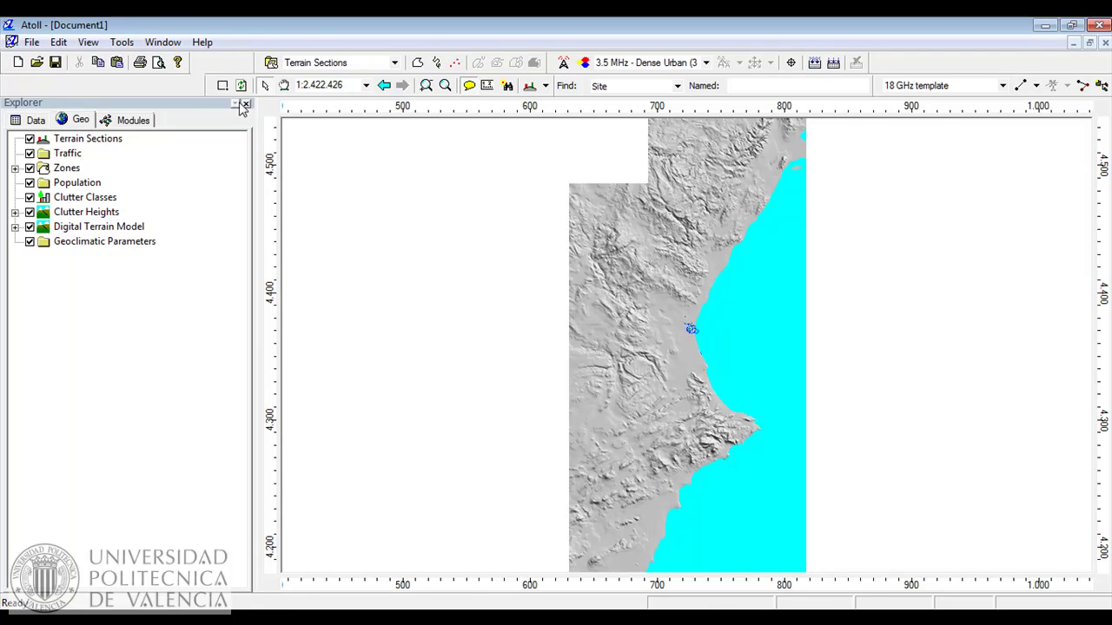
- Zoom in on the imported building heights in the city centre to a scale of 1:10.000
left_click(426, 85)
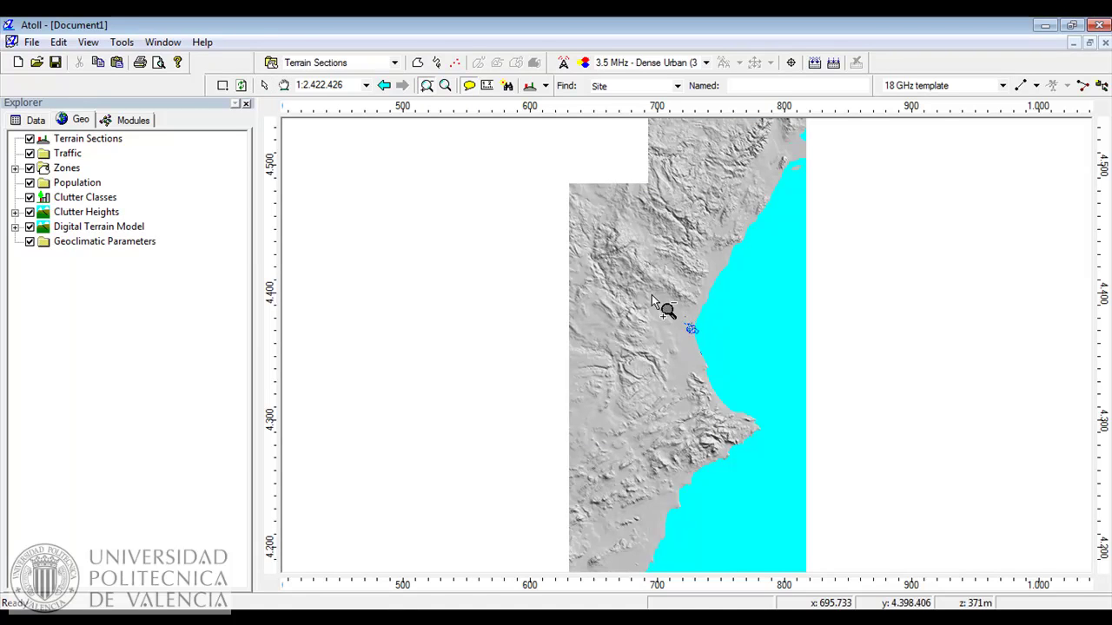
left_click(686, 330)
left_click(697, 339)
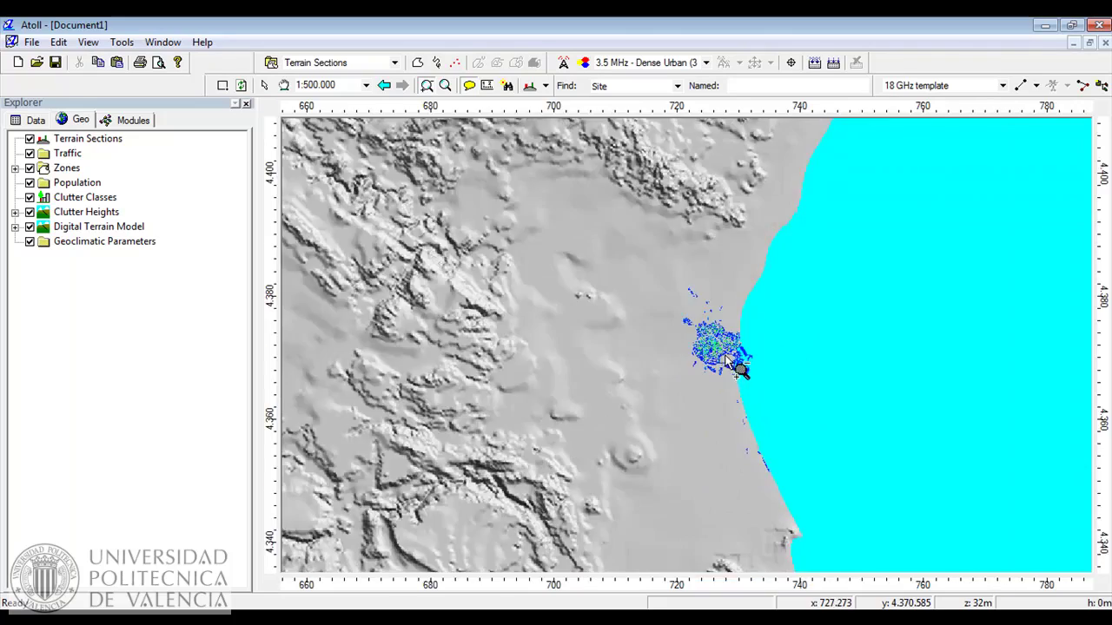
left_click(717, 347)
left_click(736, 365)
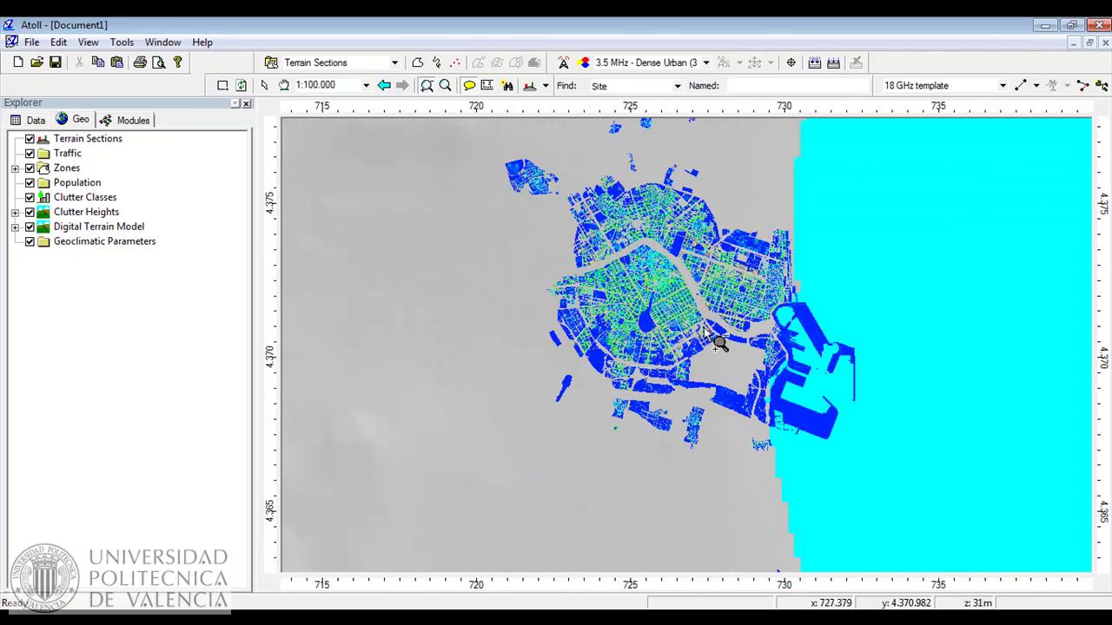
left_click(656, 289)
left_click(655, 285)
left_click(655, 287)
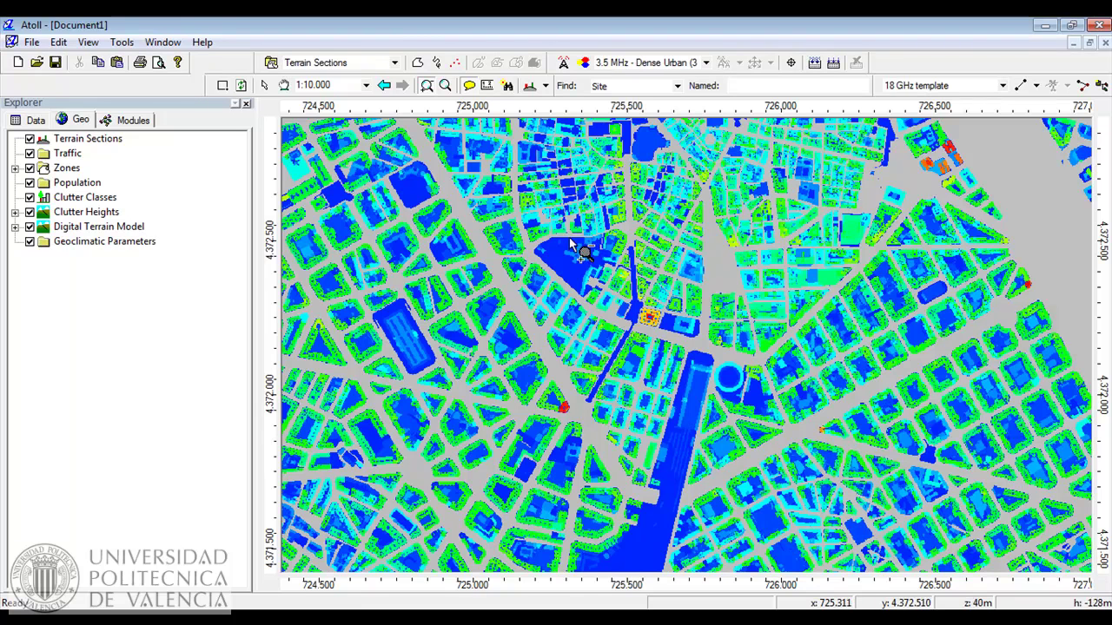
- Zoom the map out to 1:25.000 and pan it to examine the old town and the riverbed north of it
left_click(471, 188)
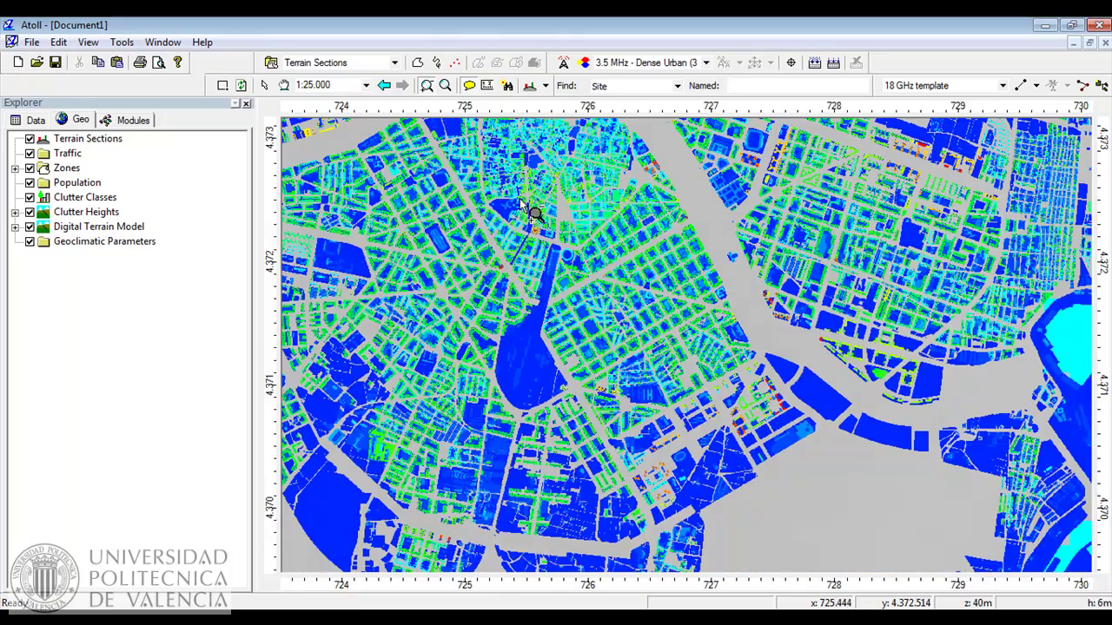
left_click(284, 85)
left_click_drag(308, 167, 378, 235)
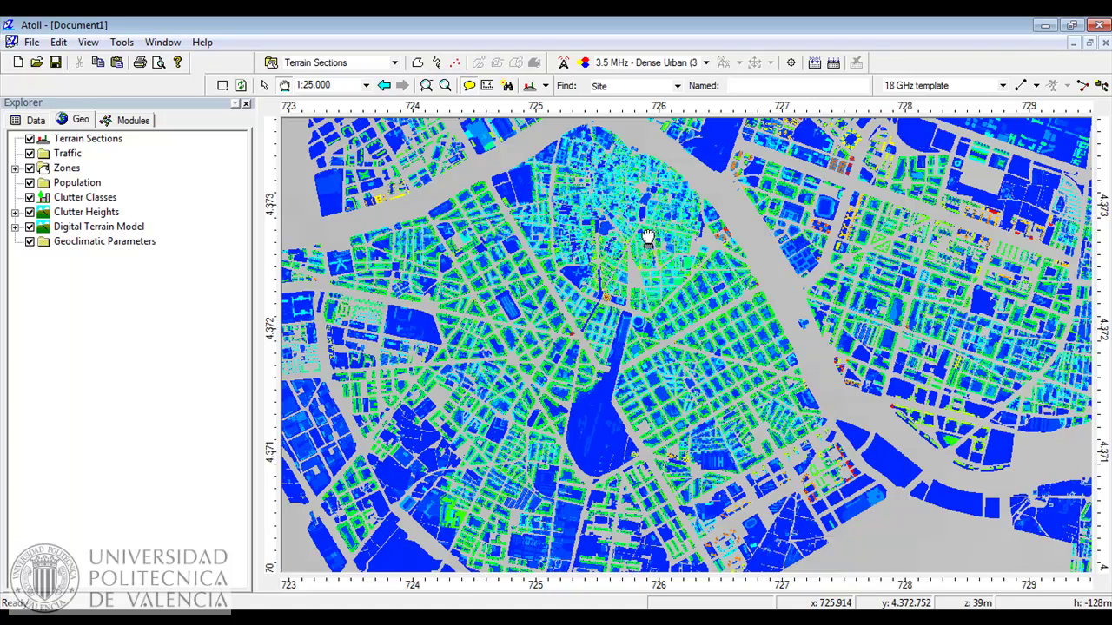
left_click_drag(635, 295, 622, 250)
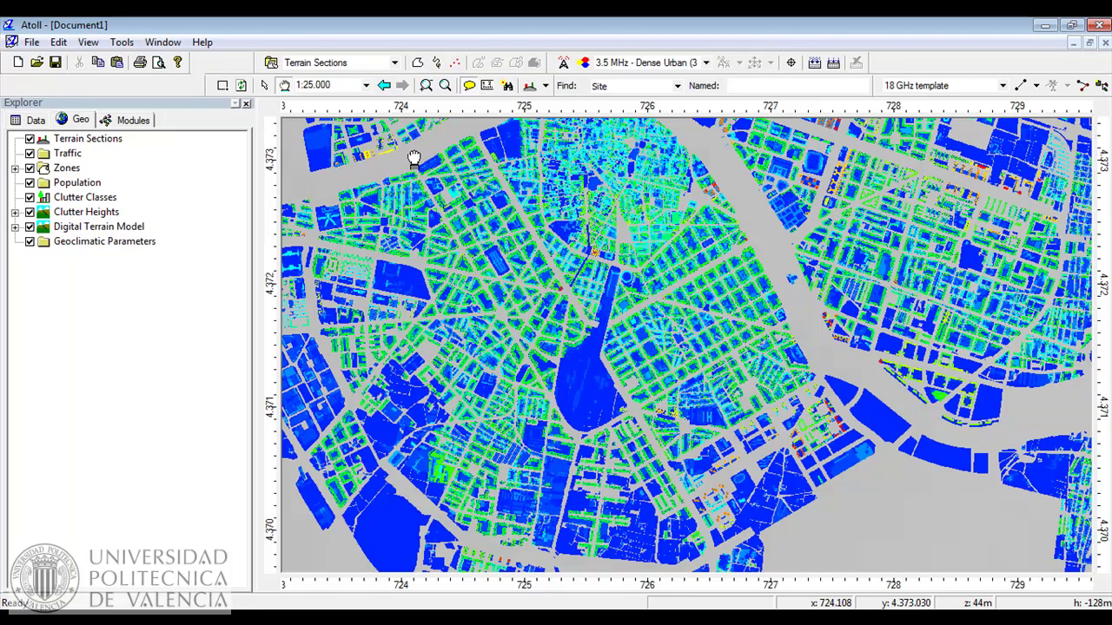
left_click(429, 88)
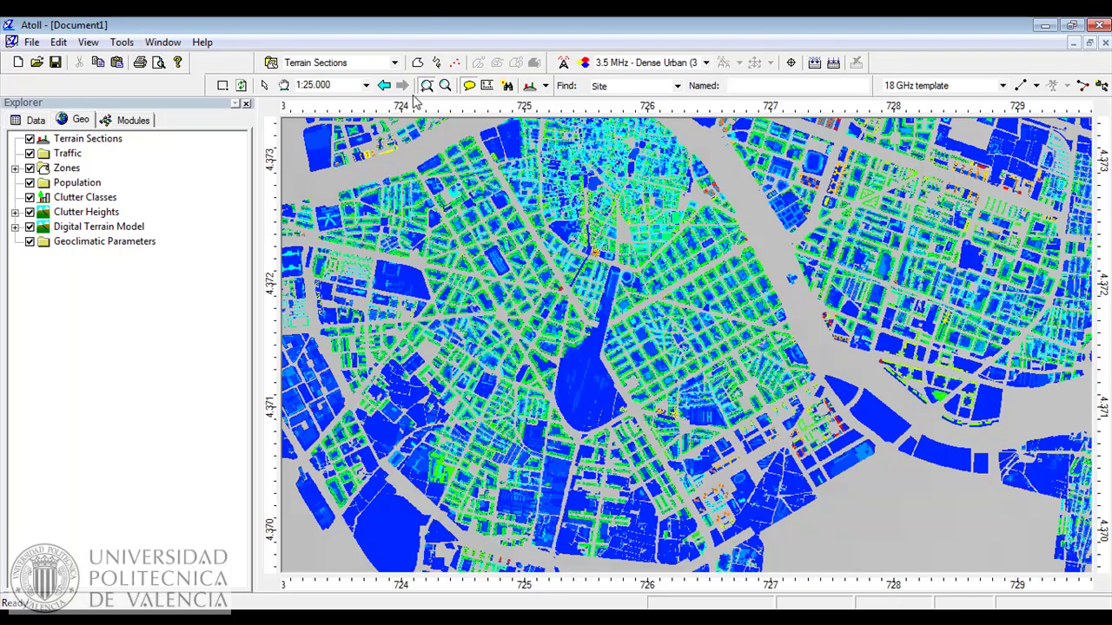
left_click(284, 85)
left_click_drag(424, 157, 533, 318)
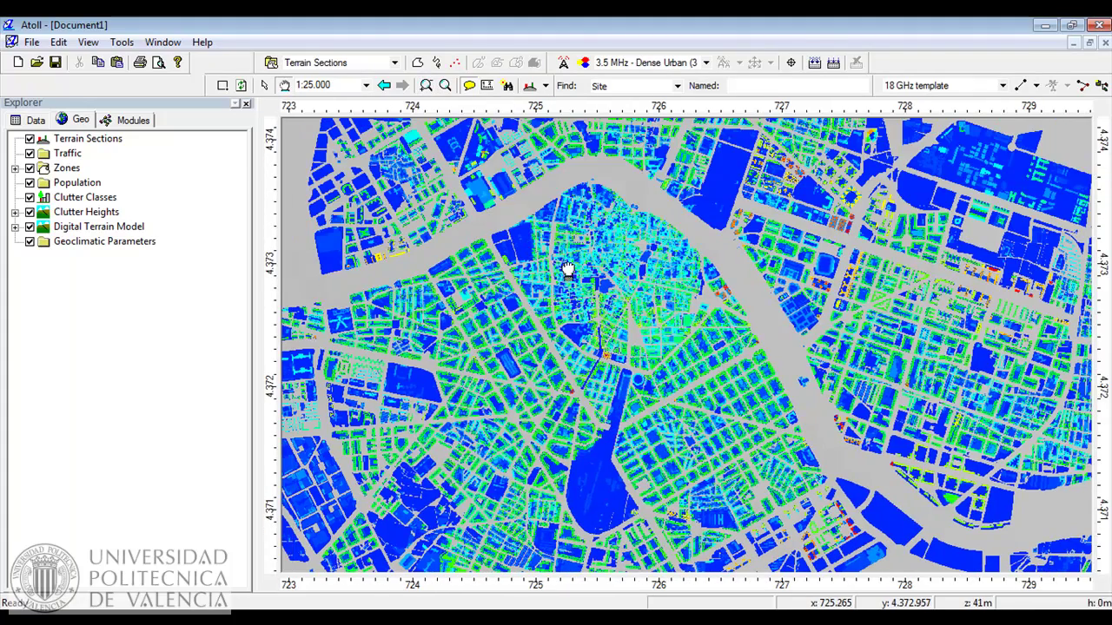
- Inspect the building blocks at the old town's northwestern edge up close at 1:5.000, then zoom back out over the city
left_click(426, 85)
left_click(560, 235)
scroll(557, 231, "down", 2)
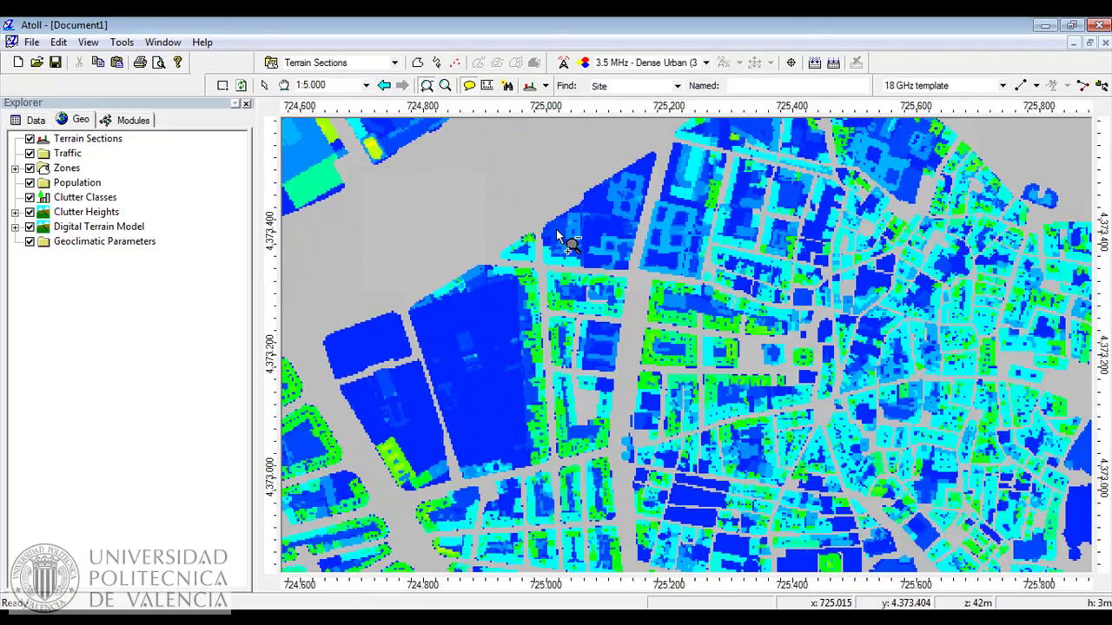
scroll(557, 230, "down", 1)
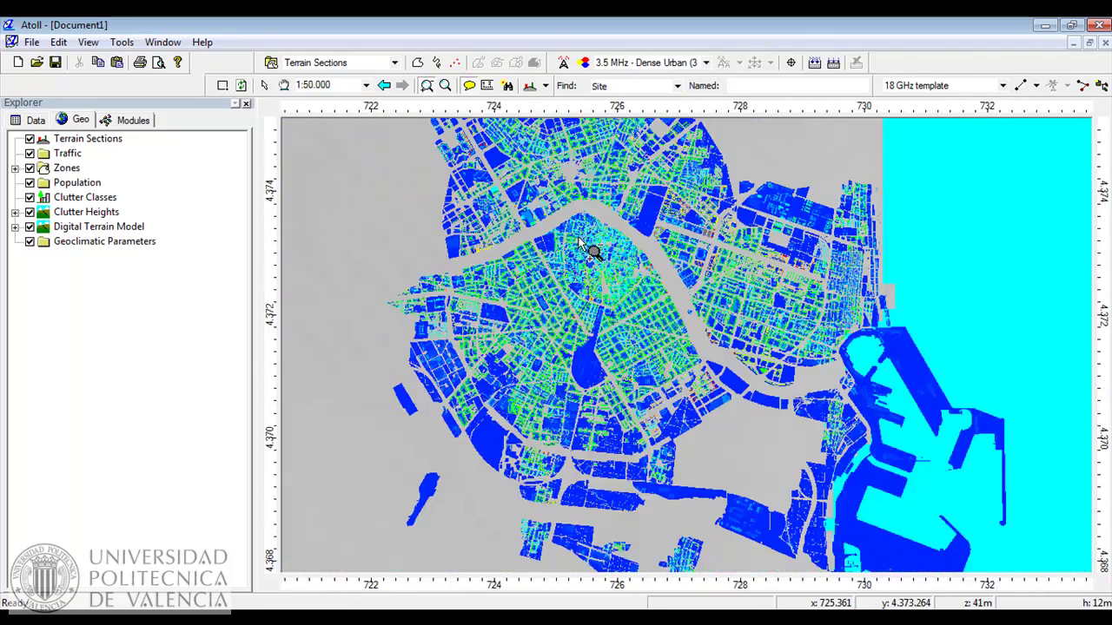
scroll(578, 236, "up", 1)
- Zoom to a rectangular area framed around the old town, then widen the view to the whole city at 1:50.000
left_click(445, 89)
left_click_drag(415, 159, 888, 480)
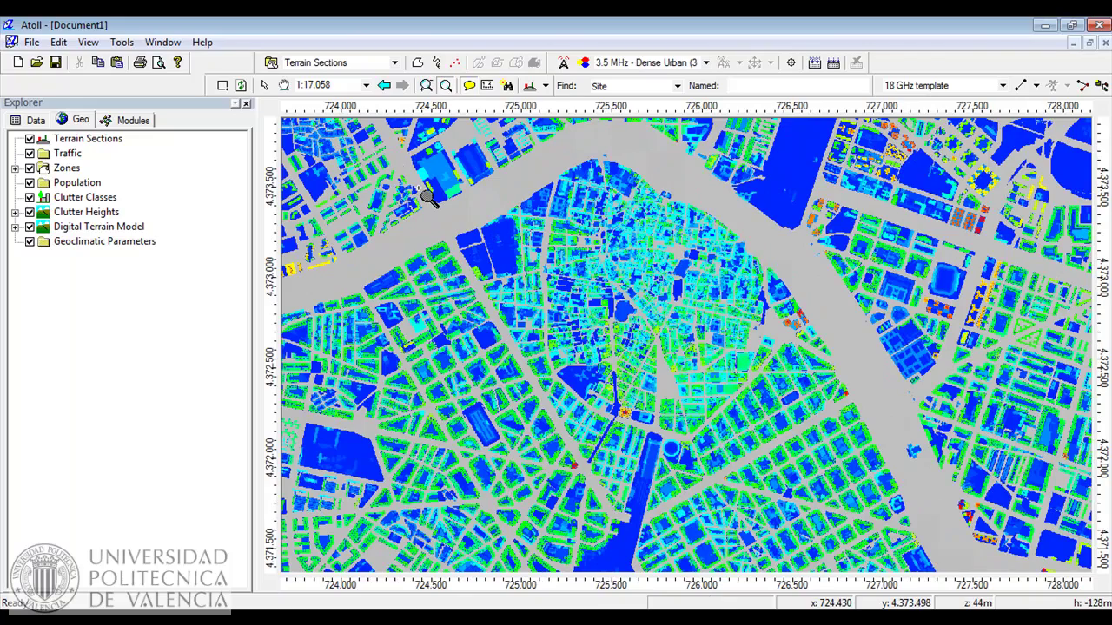
left_click(489, 365)
scroll(489, 365, "down", 4)
scroll(491, 365, "up", 4)
scroll(490, 363, "down", 2)
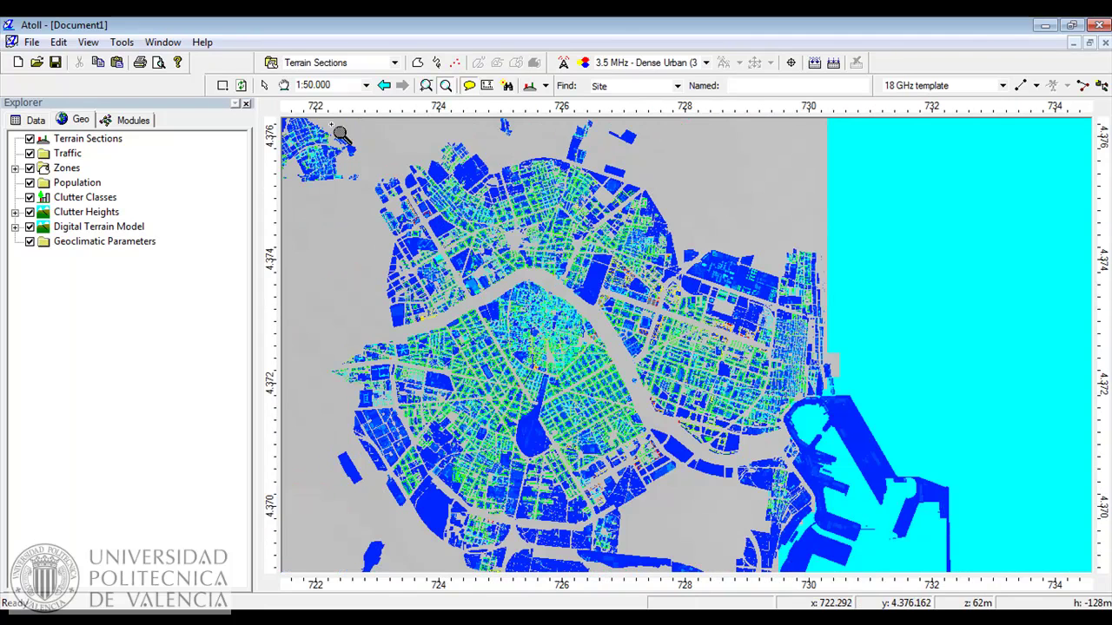
- Set the map scale to the preset 1:250.000 and then to 1:100.000
left_click(366, 86)
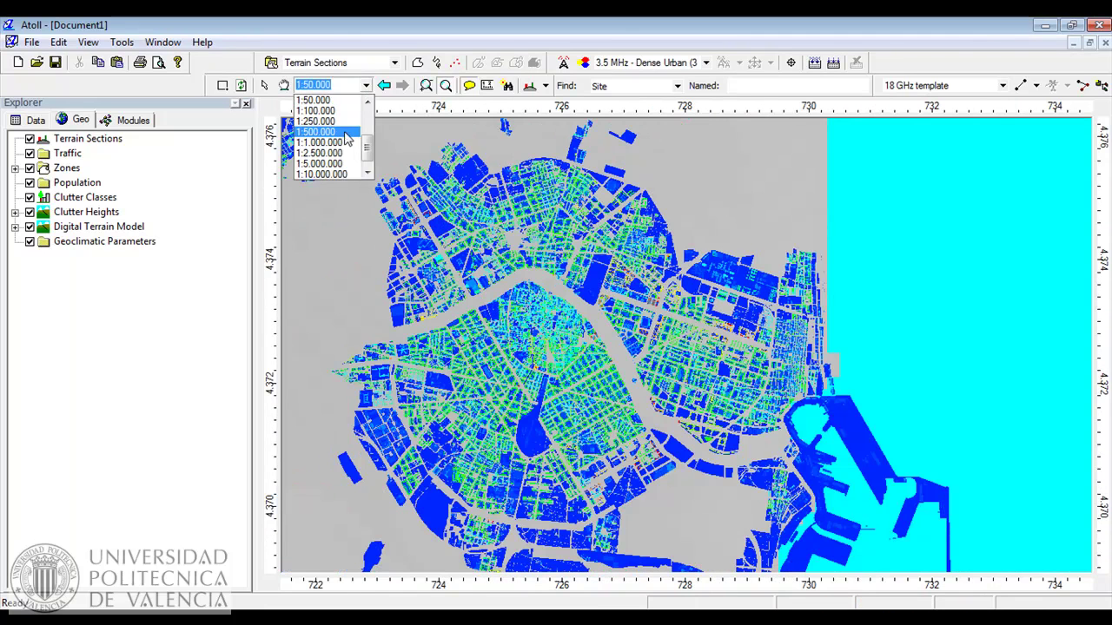
left_click(344, 122)
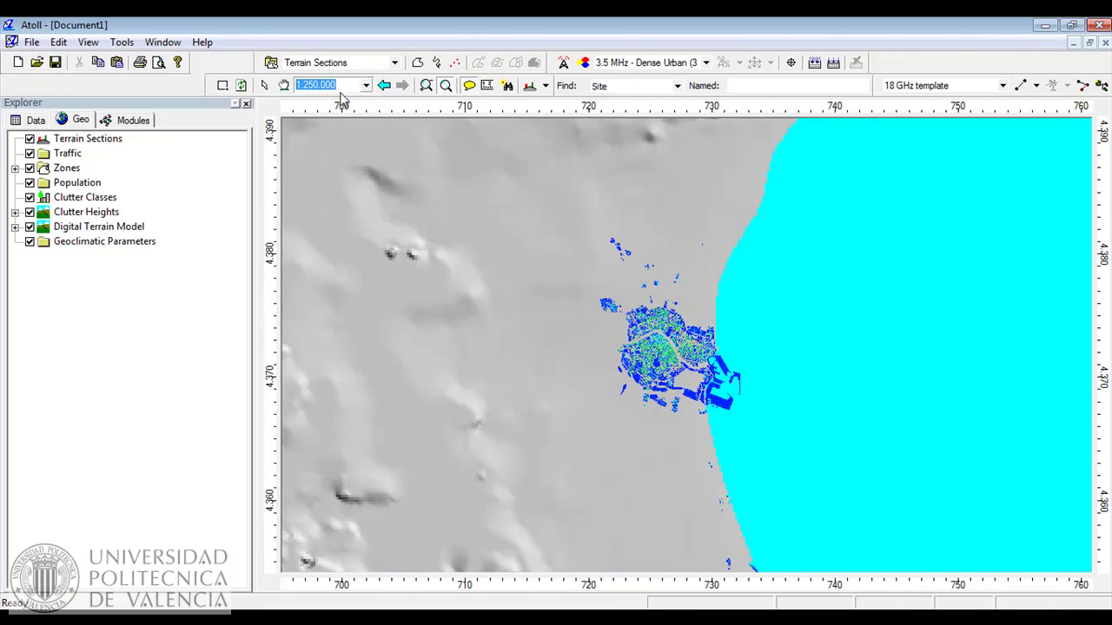
left_click(365, 86)
left_click(339, 109)
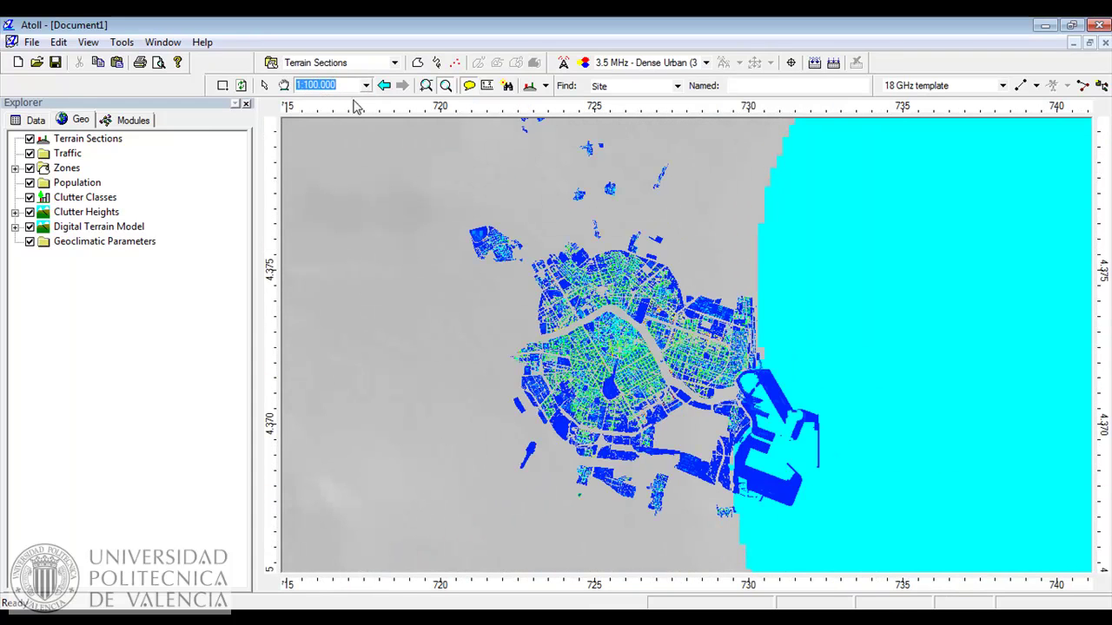
- Zoom the map to a rectangular area framed around the city, then zoom in closer on the centre
left_click_drag(514, 256, 768, 473)
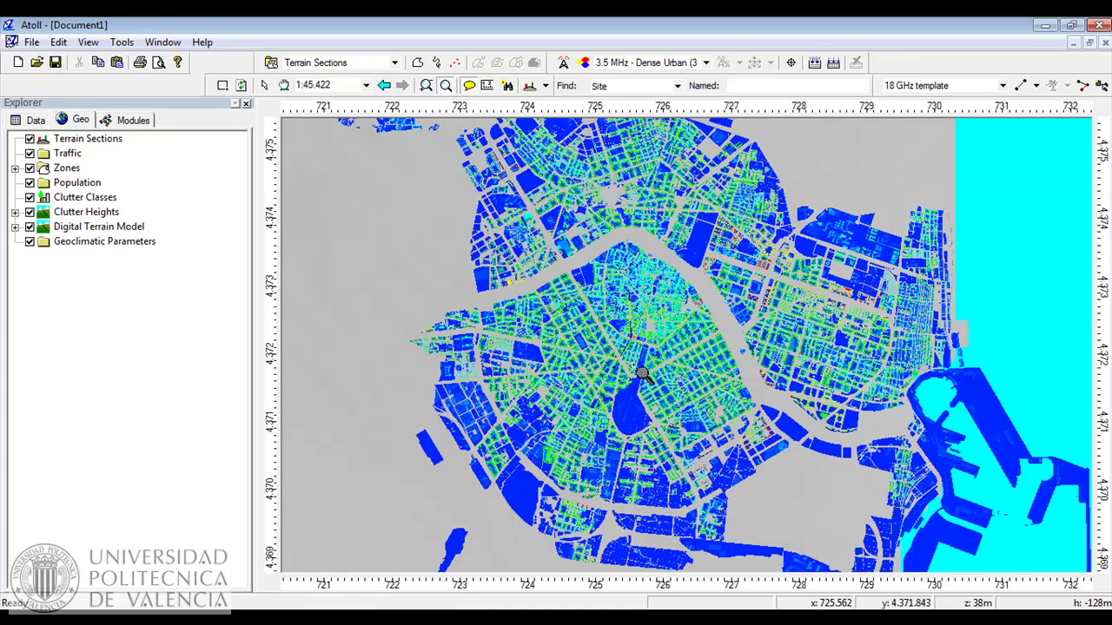
scroll(840, 493, "up", 1)
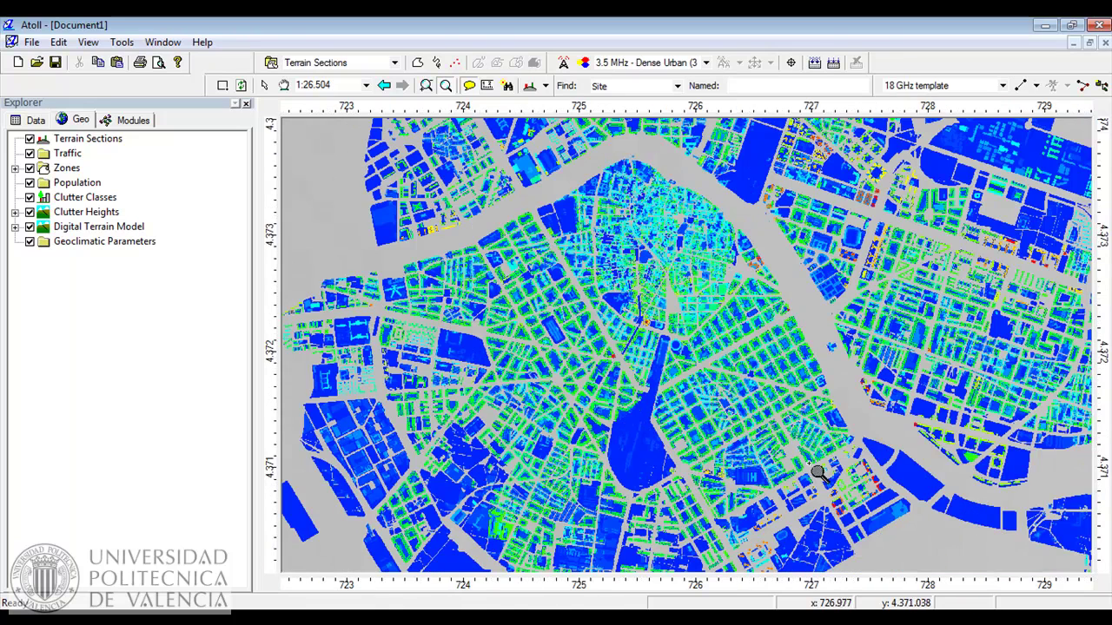
- Expand the Clutter Heights and Digital Terrain Model folders, and briefly hide and redisplay the valencia3m16bits building-height map
left_click(15, 212)
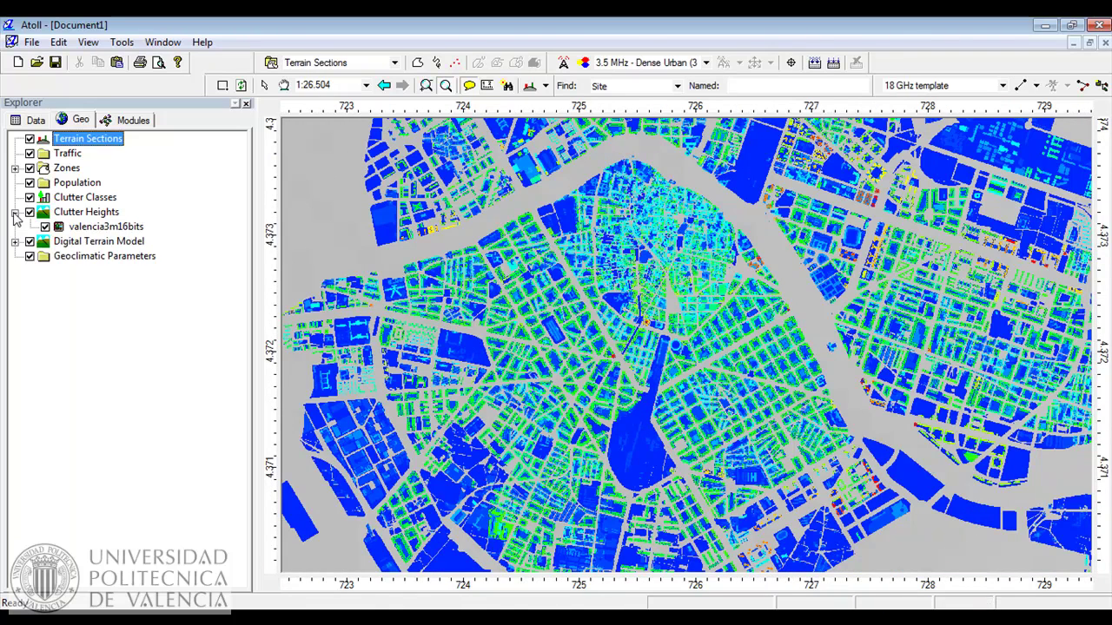
left_click(15, 241)
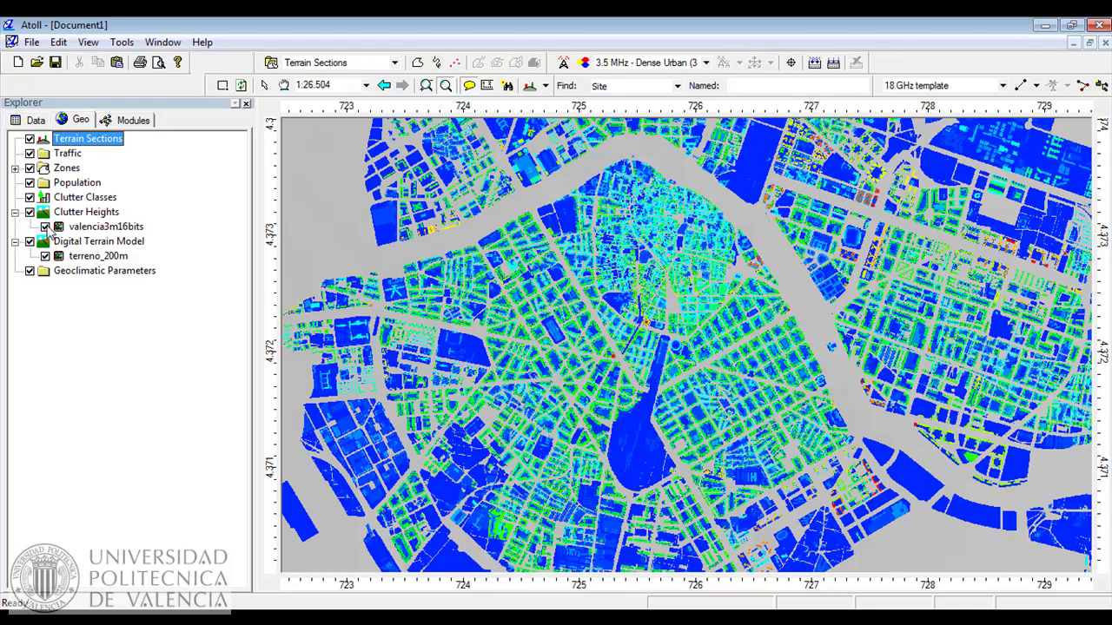
left_click(45, 226)
left_click(45, 226)
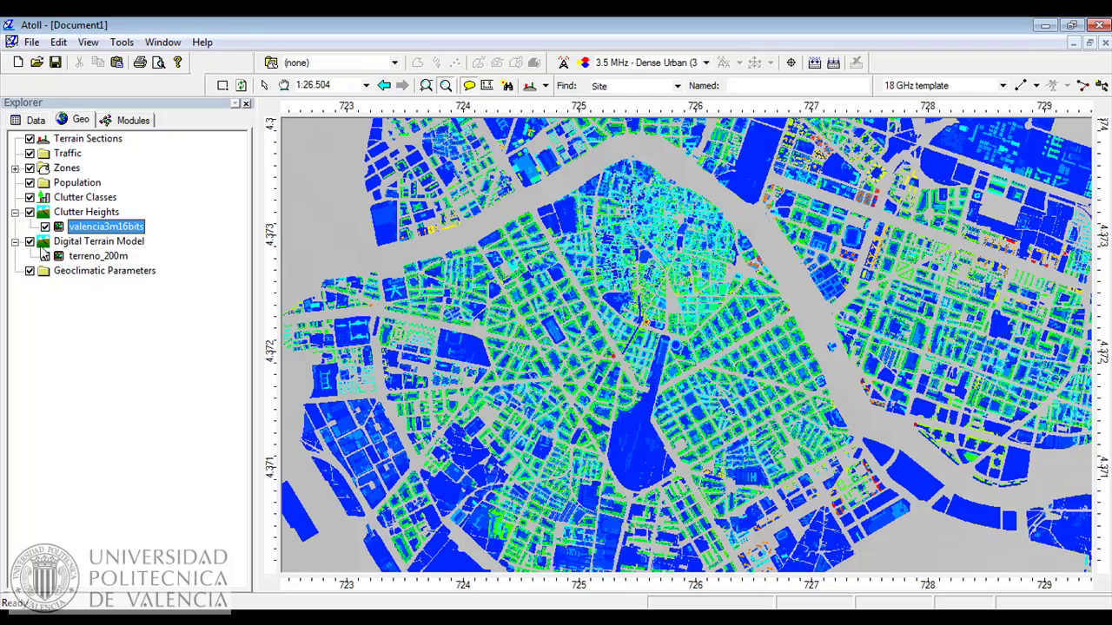
- Hide the terreno_200m terrain map, then turn the valencia3m16bits building-height map off and back on
left_click(45, 257)
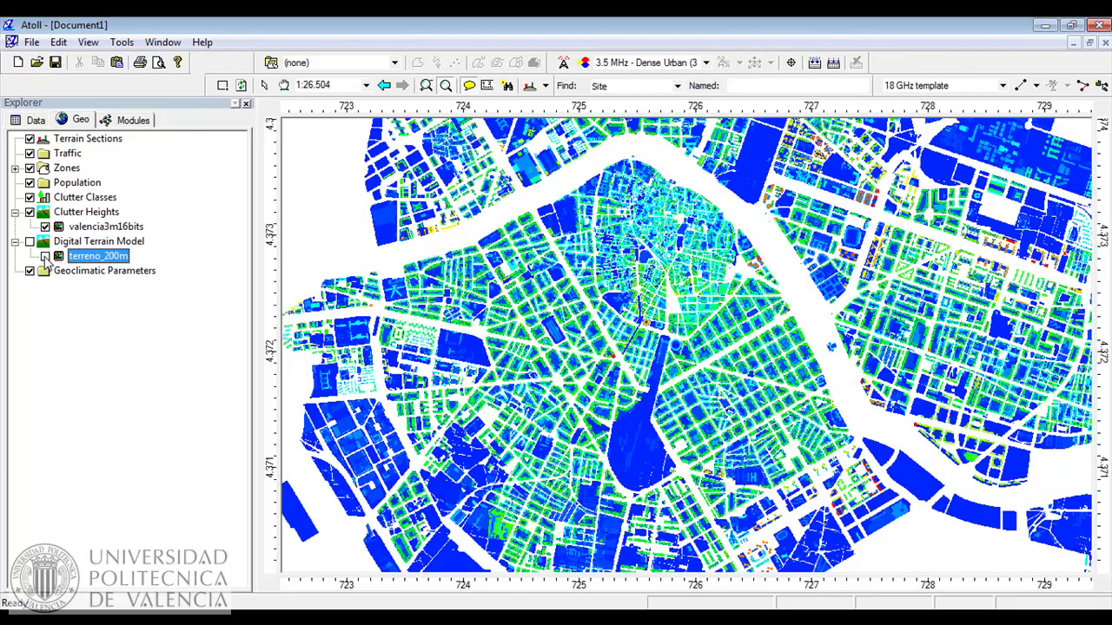
left_click(46, 227)
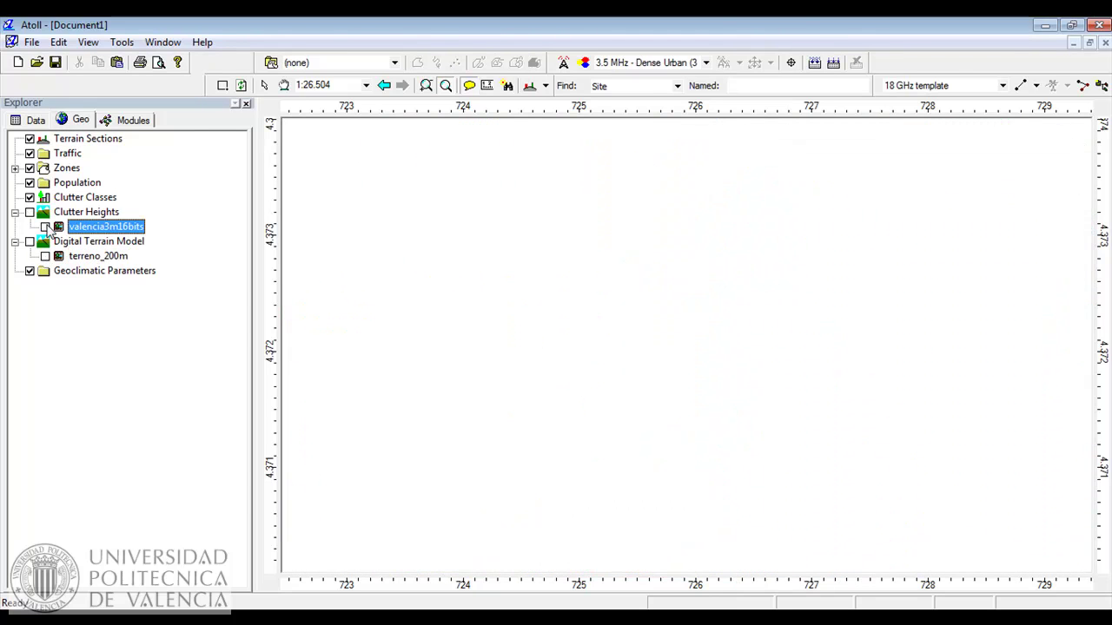
left_click(45, 227)
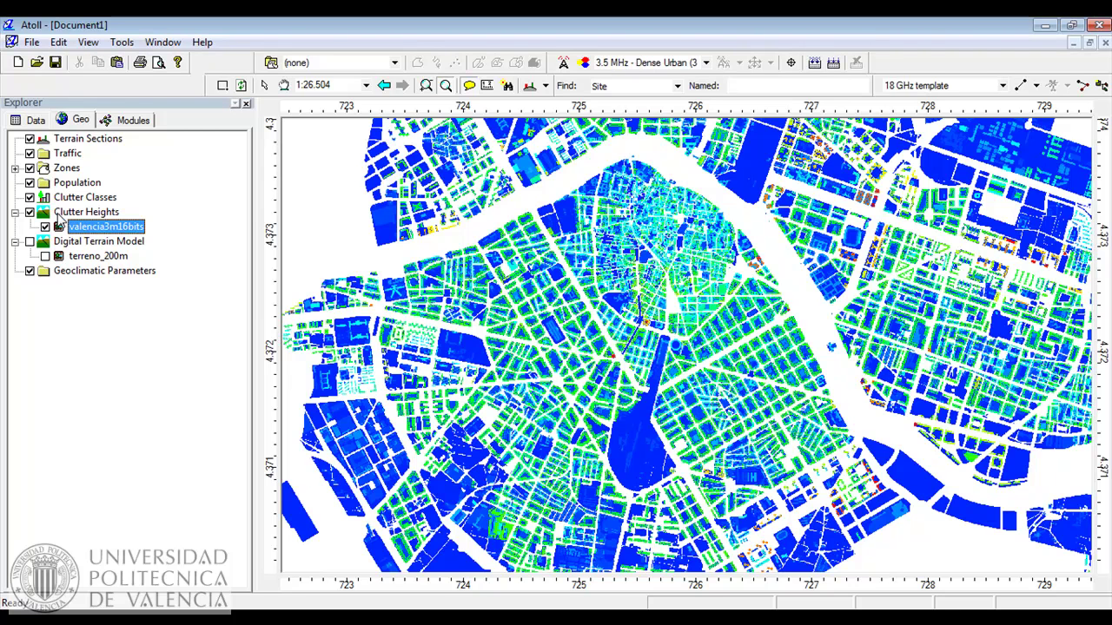
left_click(46, 124)
left_click(69, 122)
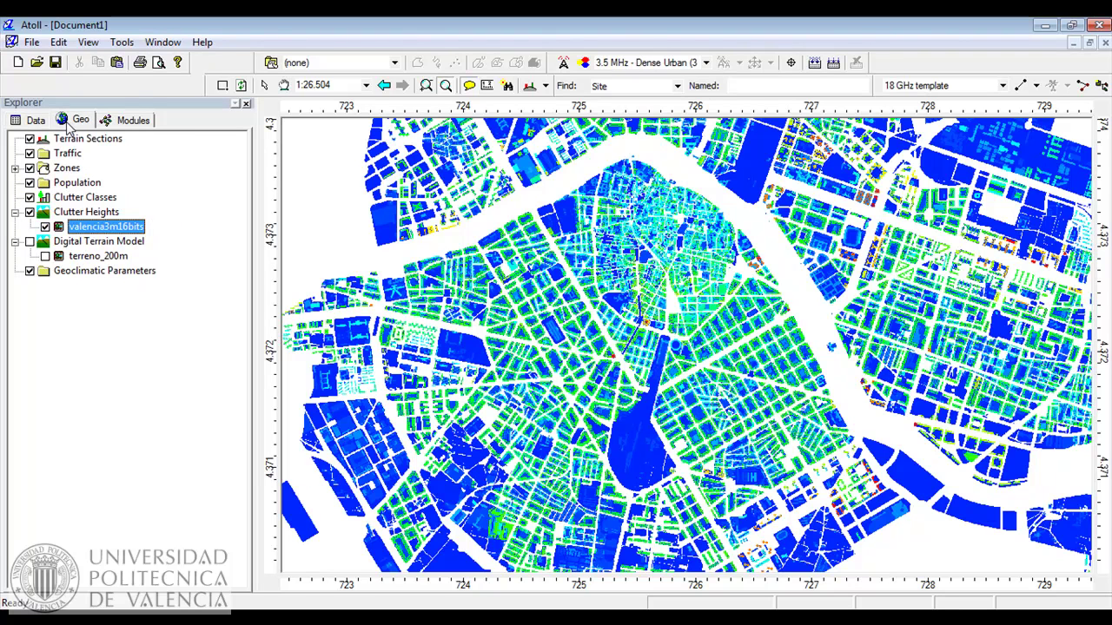